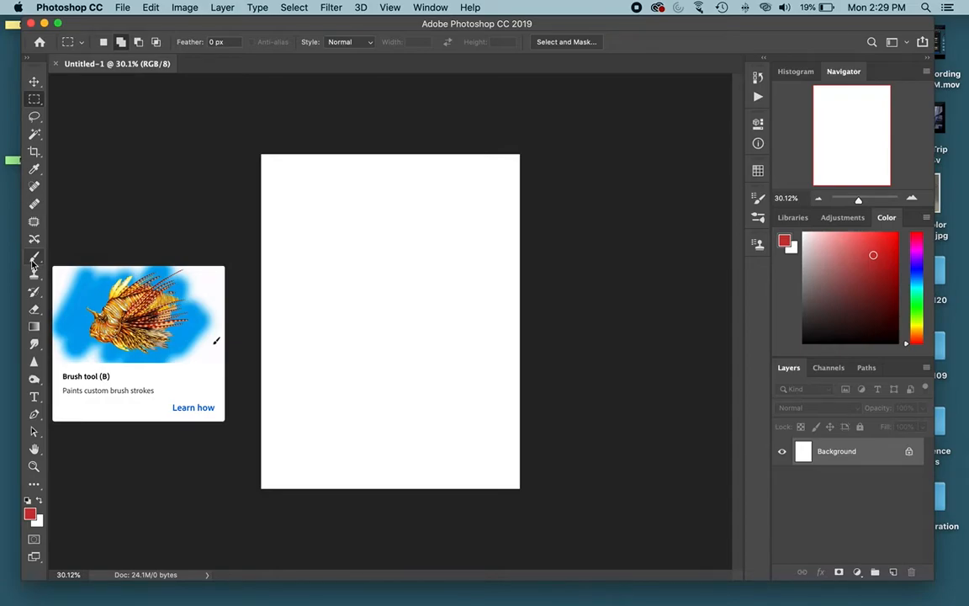
Paint two freehand looping red brush strokes across the upper part of the canvas.
left_click(36, 259)
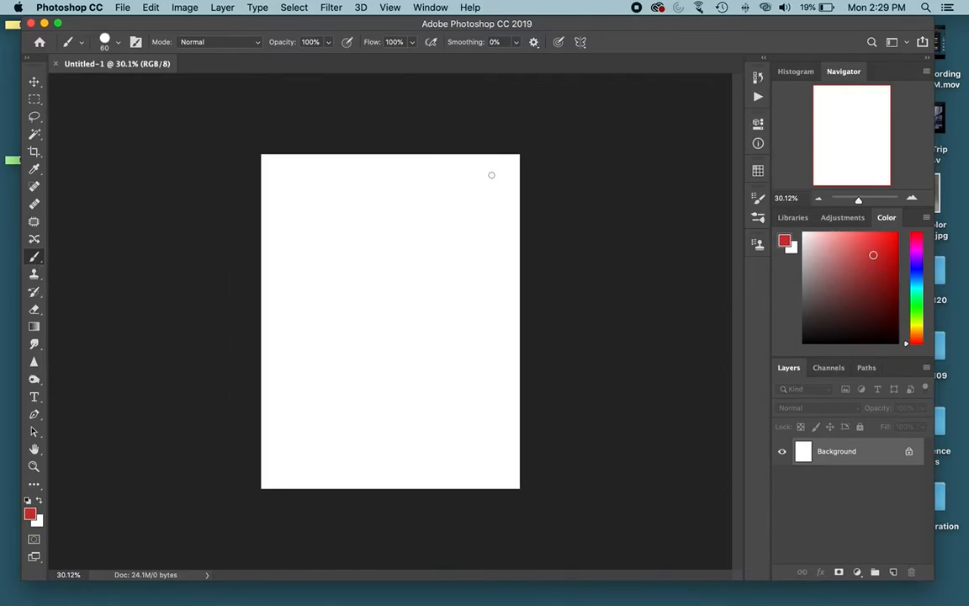
mouse_move(370, 194)
left_mouse_down()
mouse_move(328, 227)
mouse_move(323, 289)
mouse_move(275, 255)
mouse_move(451, 253)
mouse_move(445, 192)
mouse_move(413, 174)
mouse_move(336, 176)
mouse_move(291, 204)
left_mouse_up()
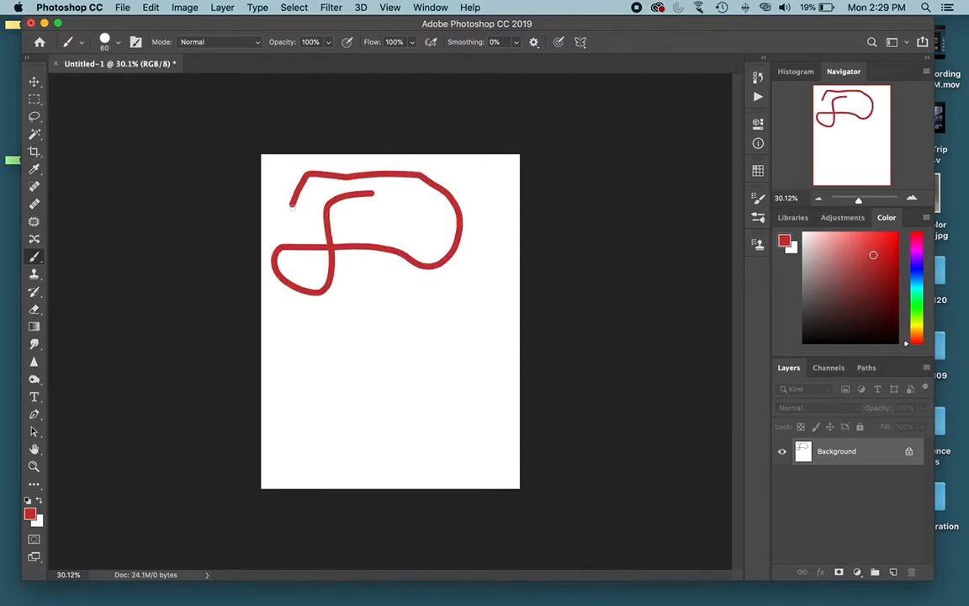
mouse_move(291, 408)
left_mouse_down()
mouse_move(286, 344)
mouse_move(333, 309)
mouse_move(346, 276)
mouse_move(374, 269)
mouse_move(411, 285)
mouse_move(471, 276)
mouse_move(487, 196)
mouse_move(477, 178)
mouse_move(406, 157)
mouse_move(289, 155)
mouse_move(269, 183)
mouse_move(291, 203)
left_mouse_up()
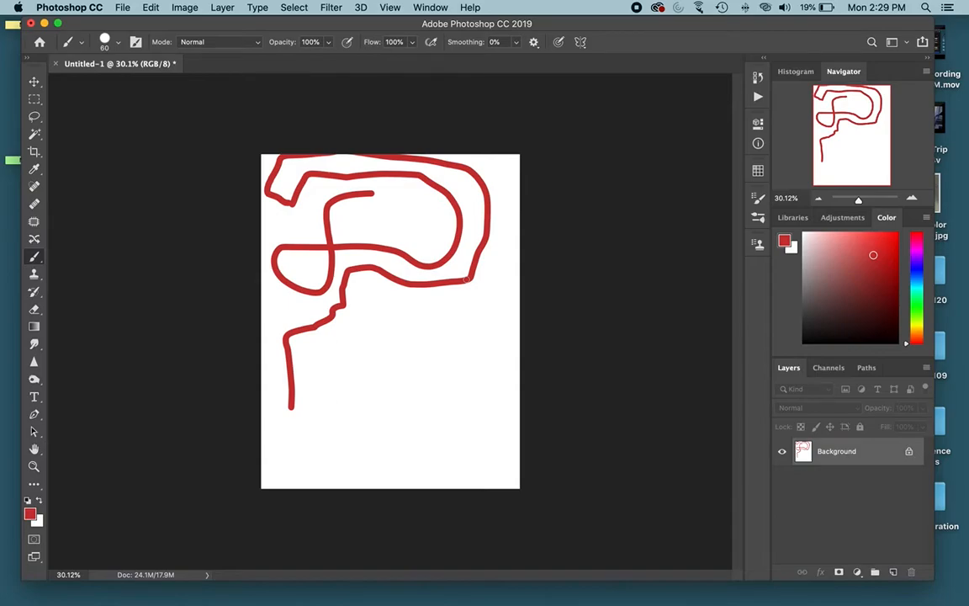
left_click(34, 81)
left_click(34, 100)
left_click(34, 116)
left_click(35, 134)
left_click(35, 152)
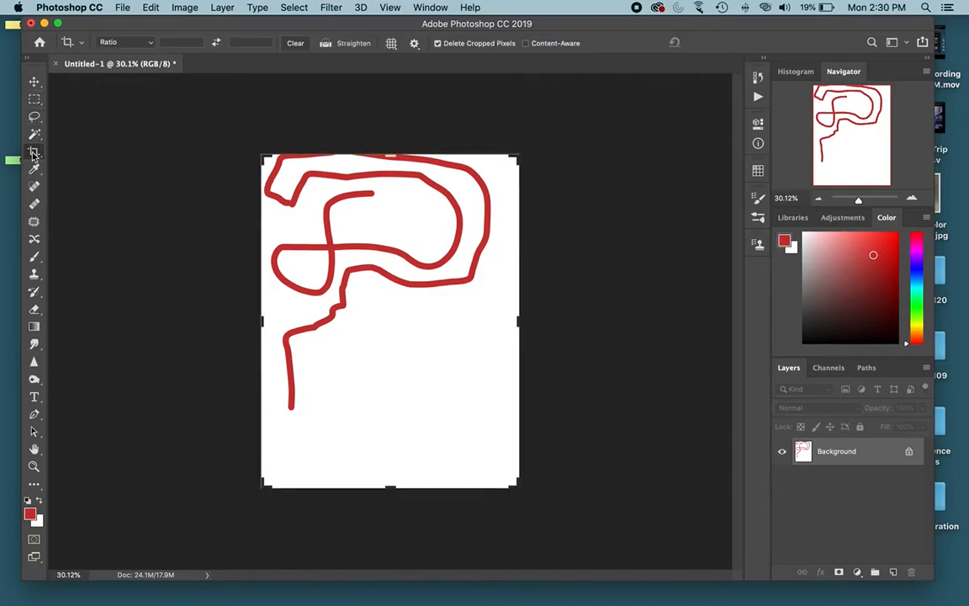
left_click(34, 170)
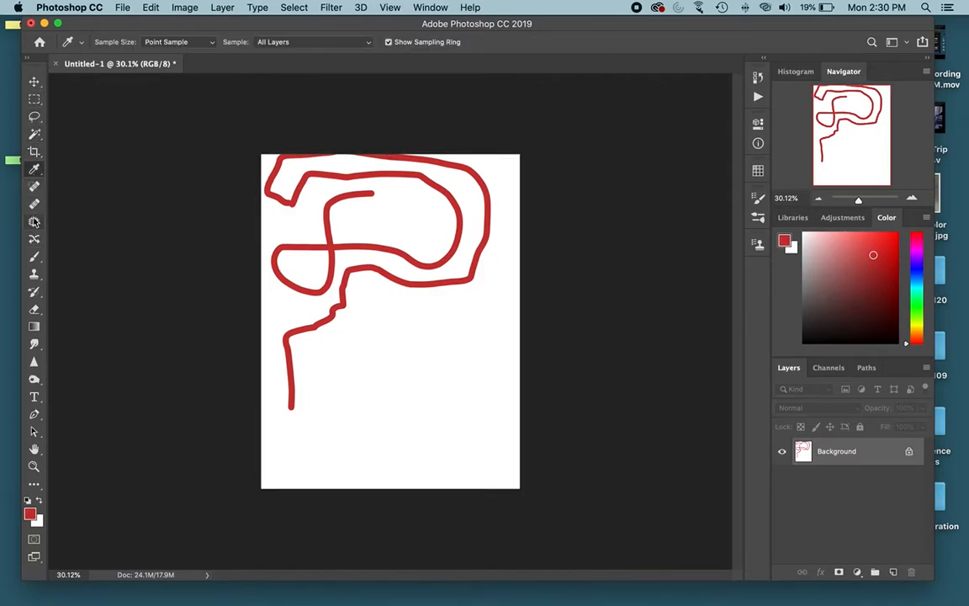
left_click(35, 186)
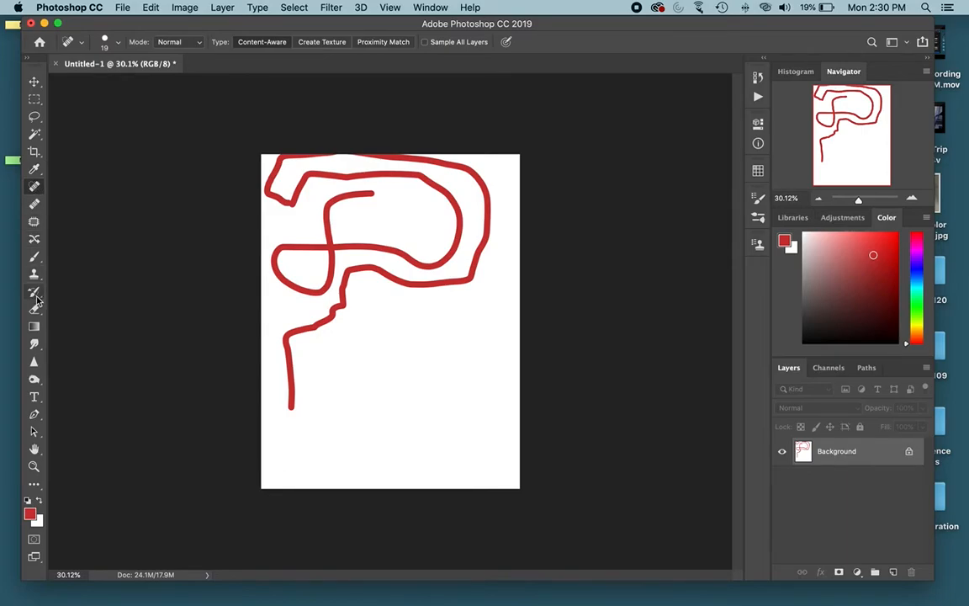
Set the brush opacity to 40% and paint overlapping translucent red strokes across the middle of the canvas.
key("b")
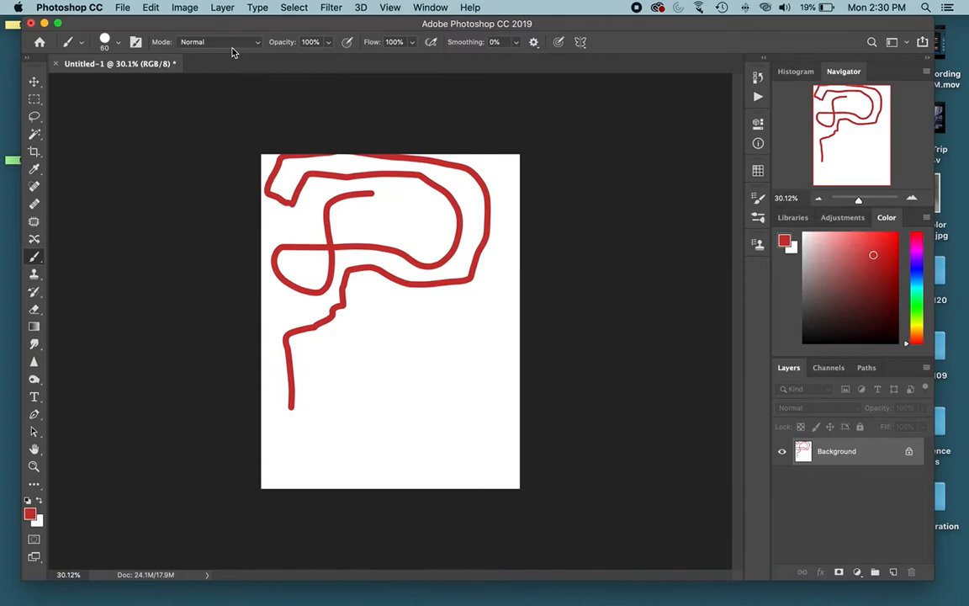
left_click(329, 44)
left_click_drag(328, 56, 292, 59)
mouse_move(322, 393)
left_mouse_down()
mouse_move(355, 348)
mouse_move(479, 299)
left_mouse_up()
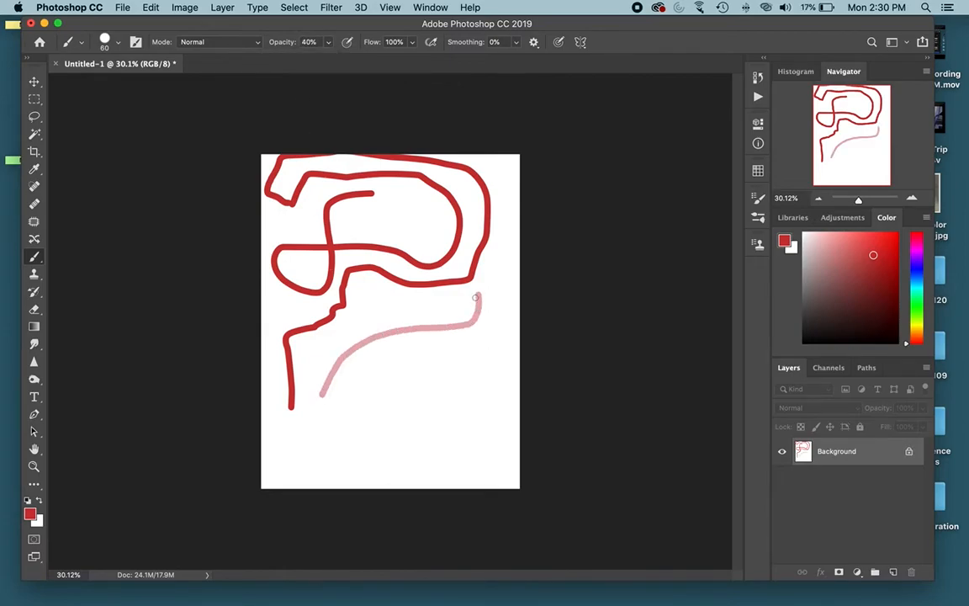
mouse_move(466, 324)
left_mouse_down()
mouse_move(348, 352)
mouse_move(431, 323)
mouse_move(336, 346)
mouse_move(445, 319)
mouse_move(314, 335)
mouse_move(446, 305)
left_mouse_up()
left_click_drag(445, 311, 343, 309)
Set the brush flow to 53% and paint more translucent red strokes just below the overlapping ones.
left_click(413, 47)
left_click_drag(400, 59, 380, 58)
mouse_move(363, 372)
left_mouse_down()
mouse_move(445, 350)
mouse_move(372, 355)
mouse_move(331, 377)
mouse_move(458, 340)
mouse_move(517, 337)
mouse_move(367, 371)
left_mouse_up()
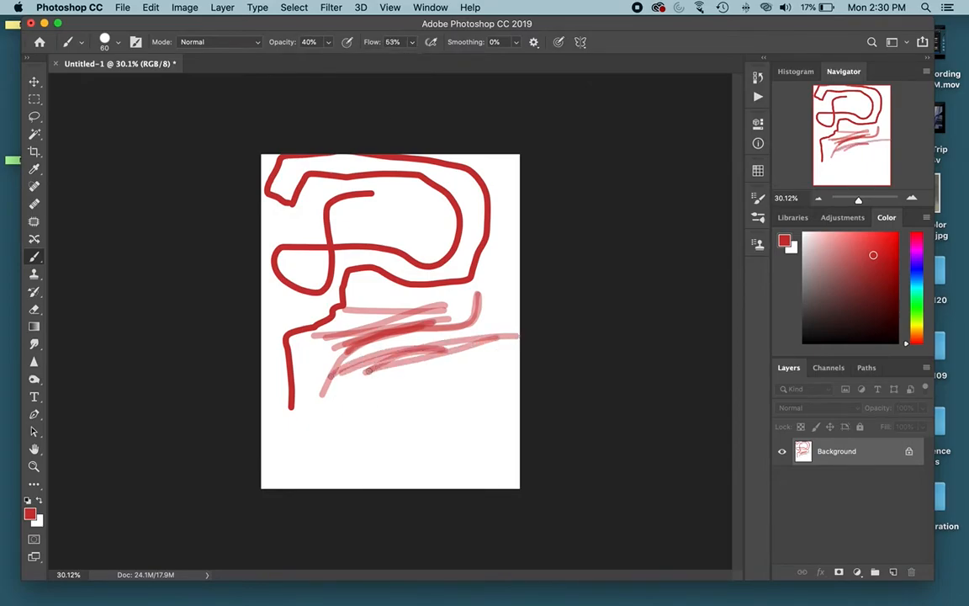
Set the brush flow to 100%.
left_click(413, 47)
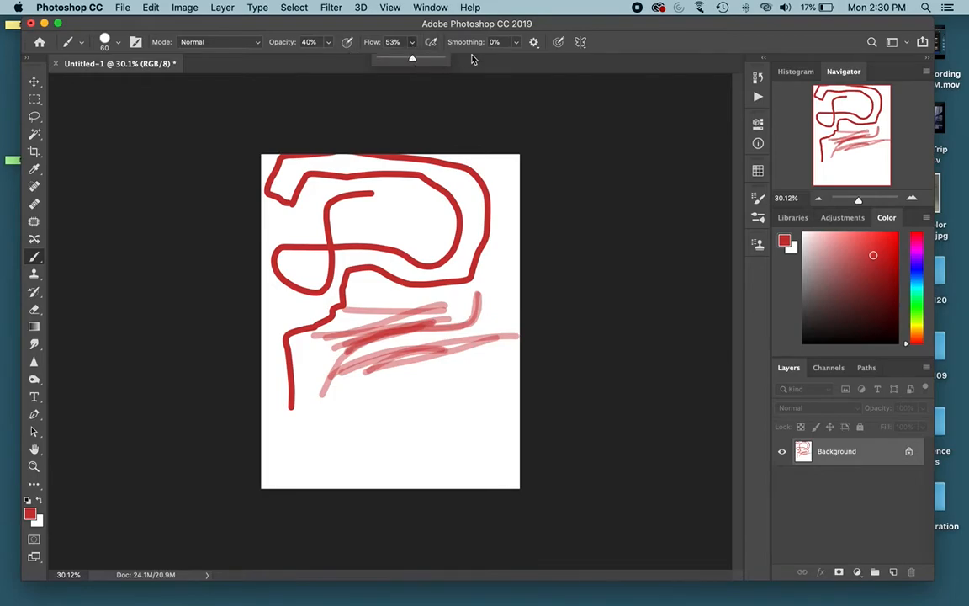
left_click_drag(415, 58, 469, 59)
left_click(329, 43)
left_click(331, 45)
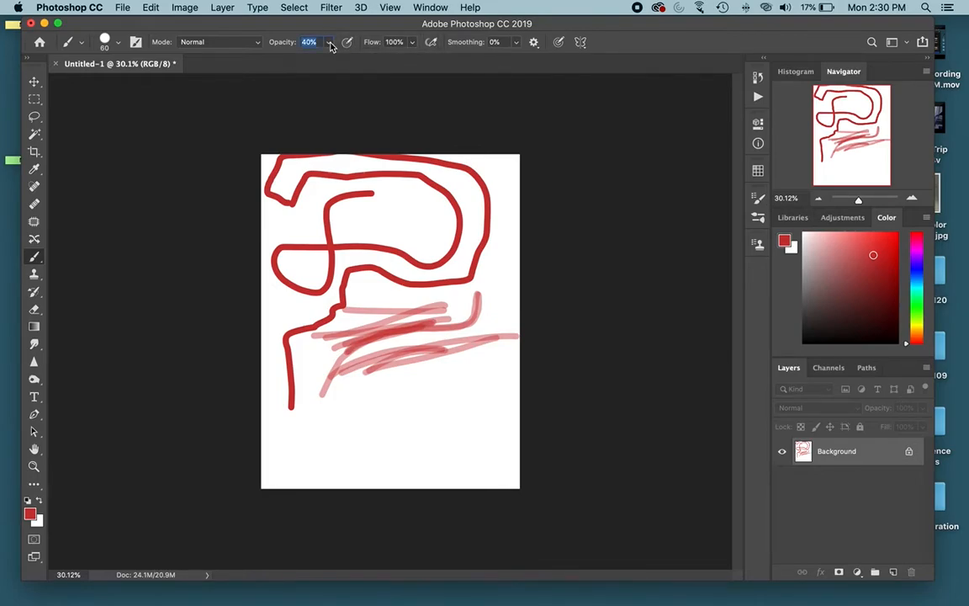
Set brush smoothing to 49%, paint curved red strokes in the lower part of the canvas, and raise smoothing to 100%.
left_click(516, 42)
left_click_drag(549, 62, 546, 62)
mouse_move(480, 359)
left_mouse_down()
mouse_move(285, 468)
mouse_move(301, 426)
mouse_move(407, 420)
mouse_move(455, 453)
mouse_move(491, 380)
left_mouse_up()
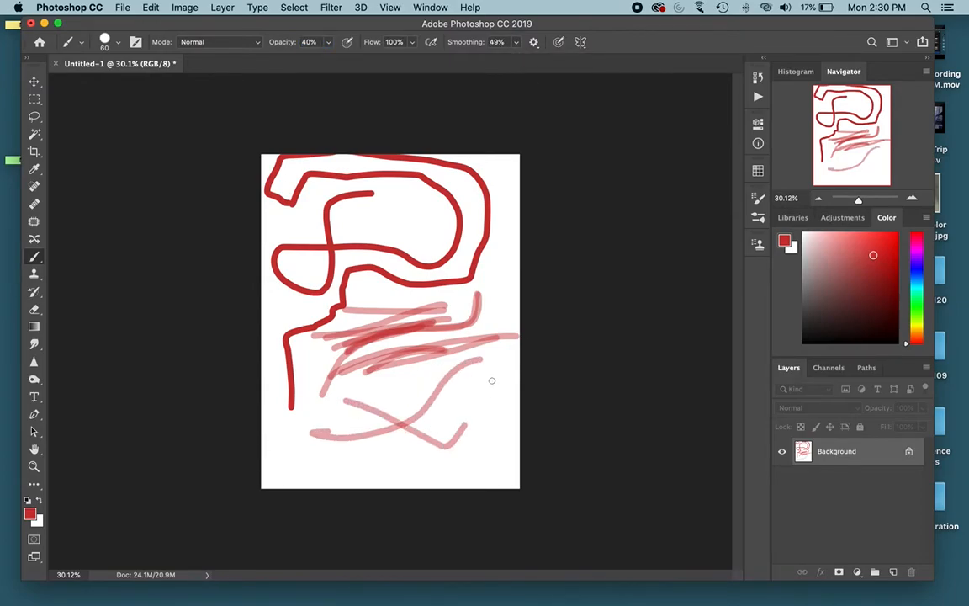
left_click(515, 42)
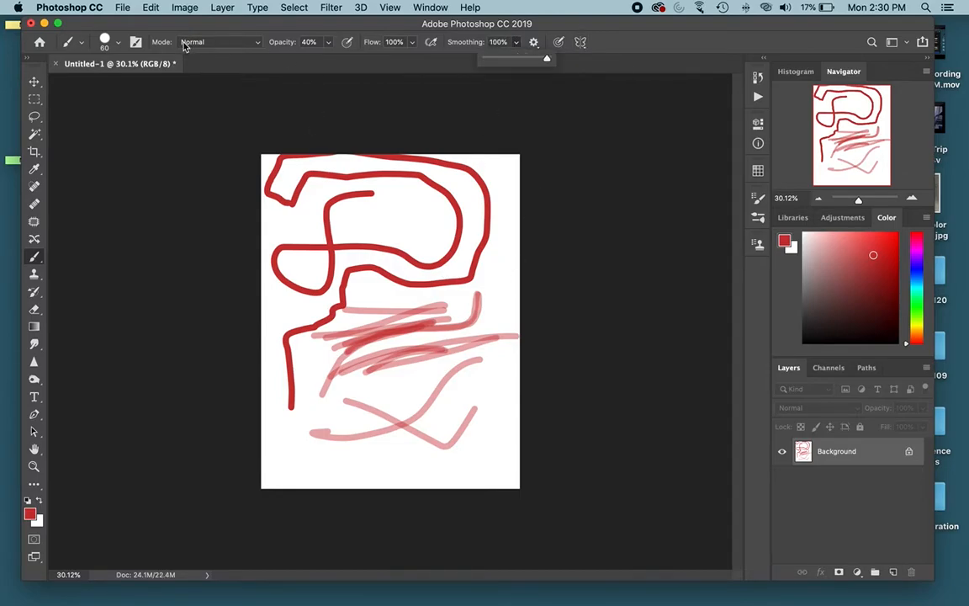
Collapse the AndrewsBrushes, AndrewsBrushes 2, Pixelstains Ink Brushes and square_brushes_by_runswithvamps folders in the brush preset list.
left_click(119, 42)
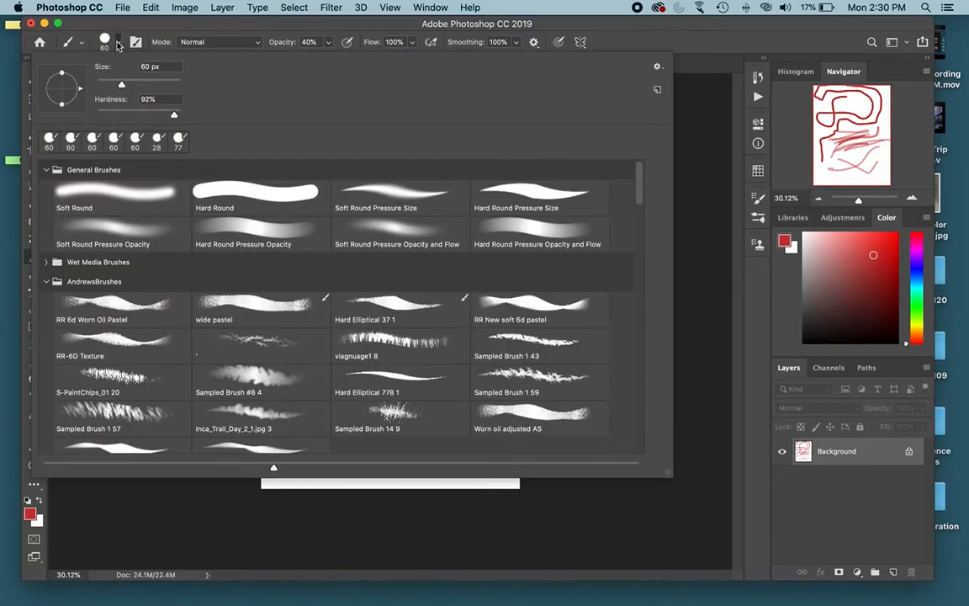
scroll(253, 193, "down", 10)
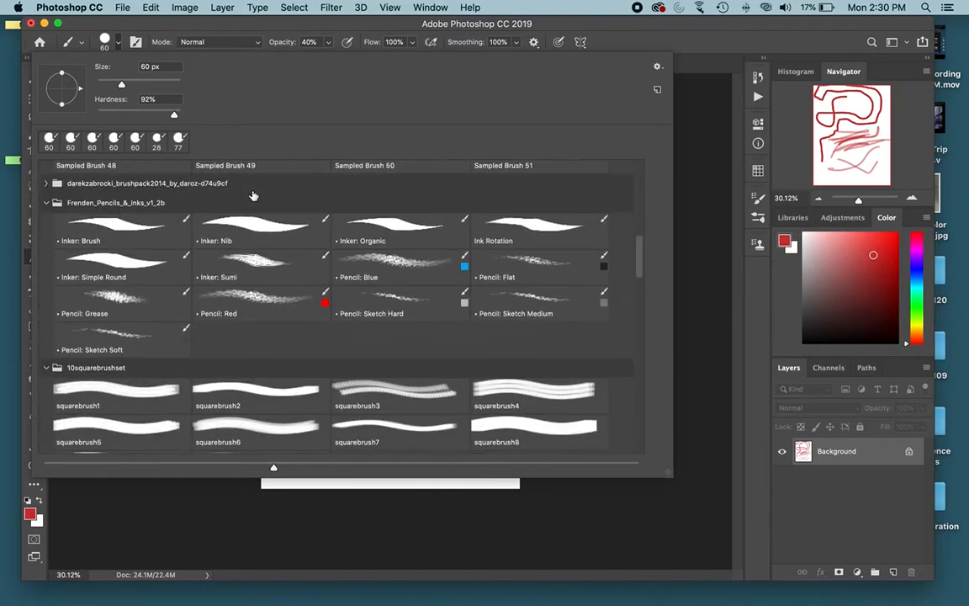
scroll(253, 195, "down", 15)
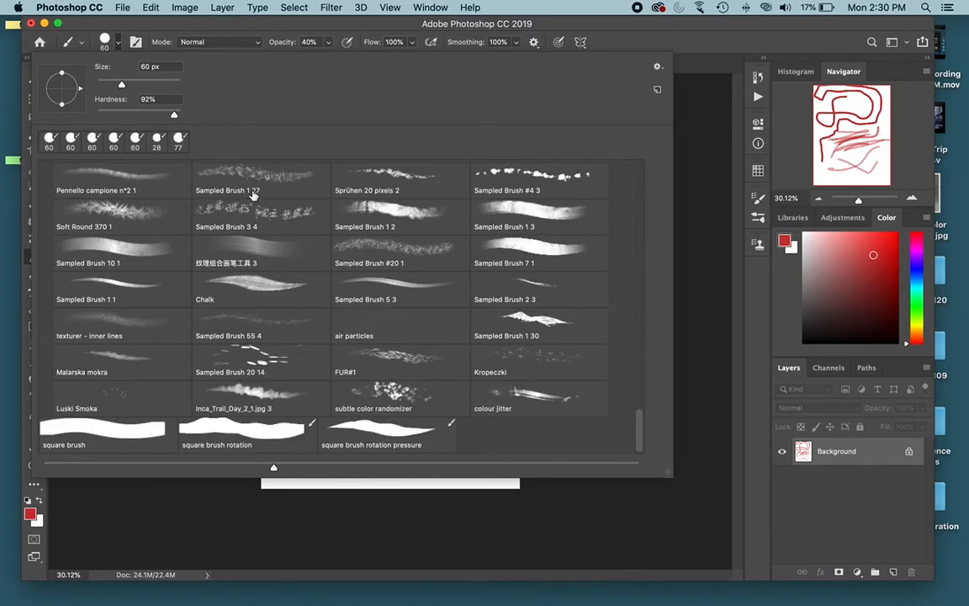
scroll(252, 194, "up", 15)
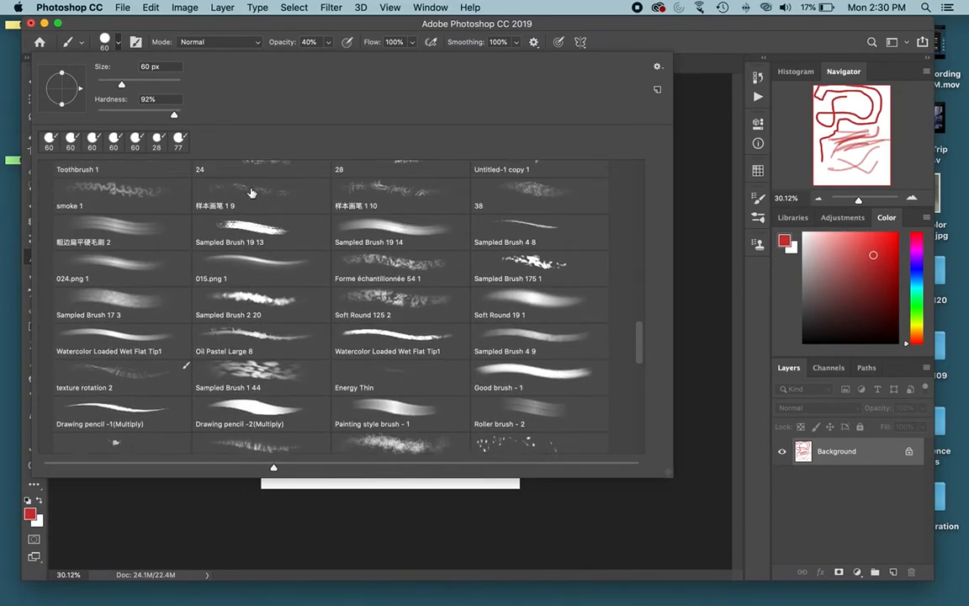
scroll(250, 194, "up", 10)
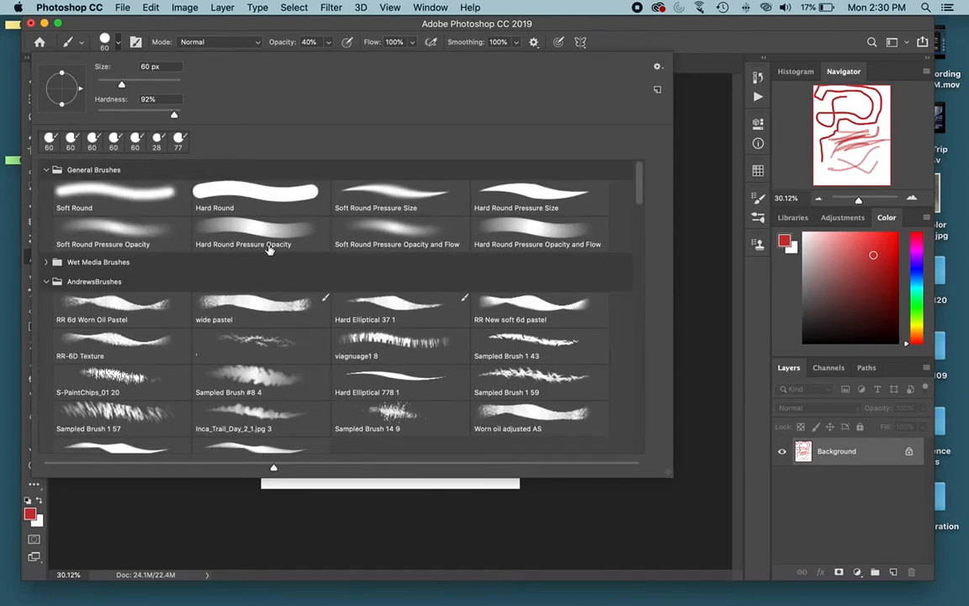
left_click(47, 283)
left_click(46, 301)
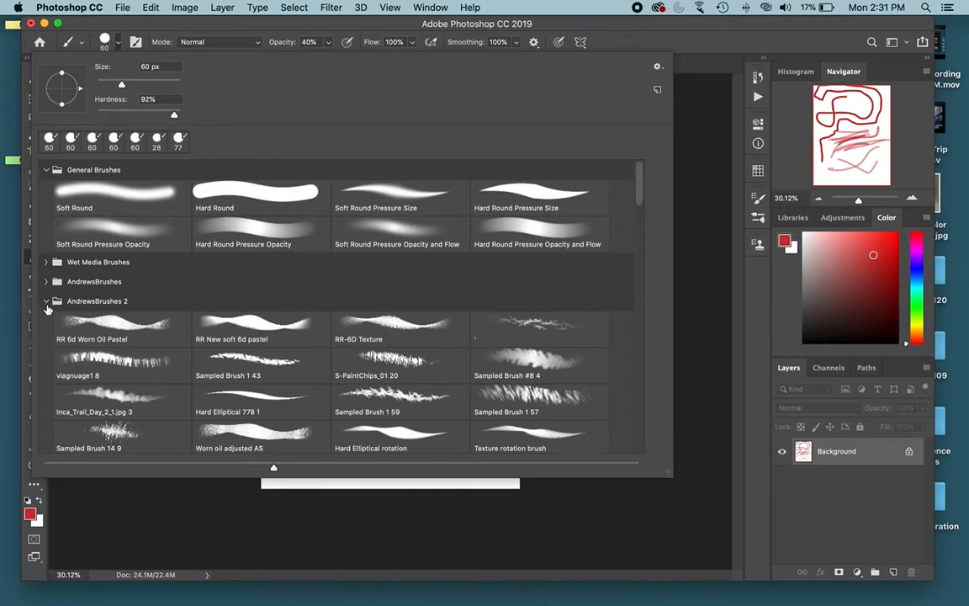
left_click(47, 301)
left_click(46, 357)
left_click(46, 375)
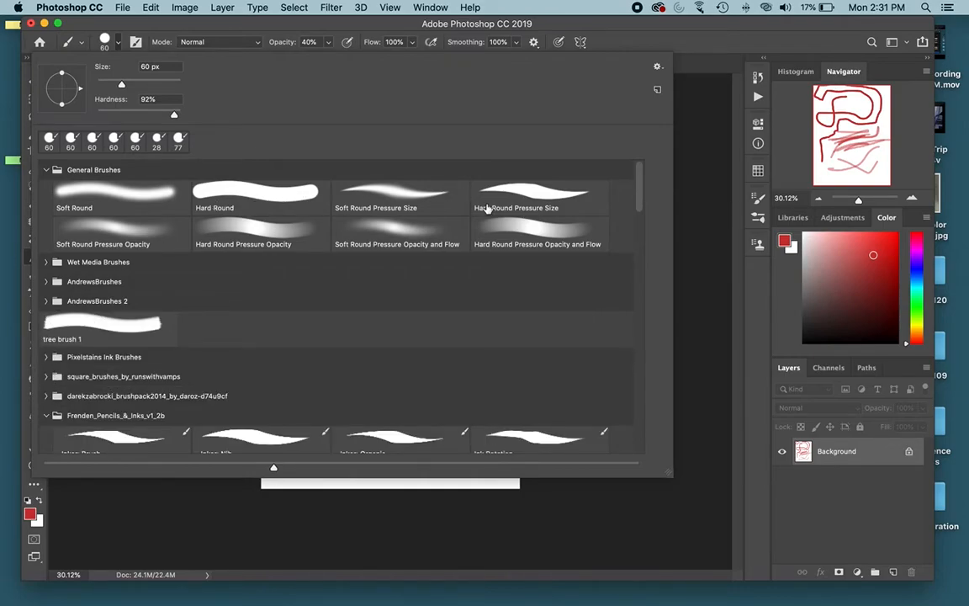
Choose the Hard Round Pressure Size brush and paint short red strokes among the translucent ones.
left_click(535, 193)
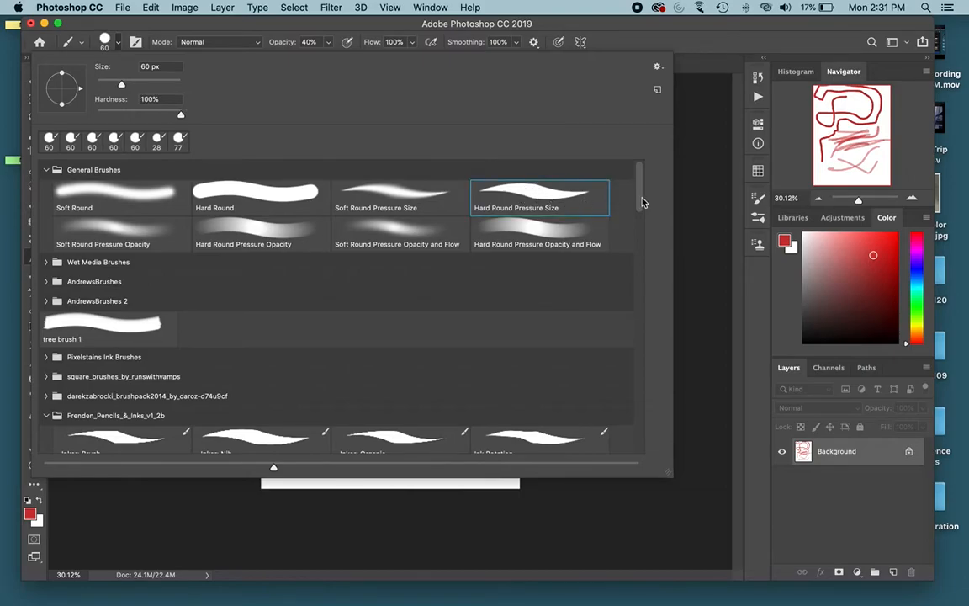
left_click(677, 34)
mouse_move(443, 392)
left_mouse_down()
mouse_move(327, 391)
mouse_move(505, 352)
left_mouse_up()
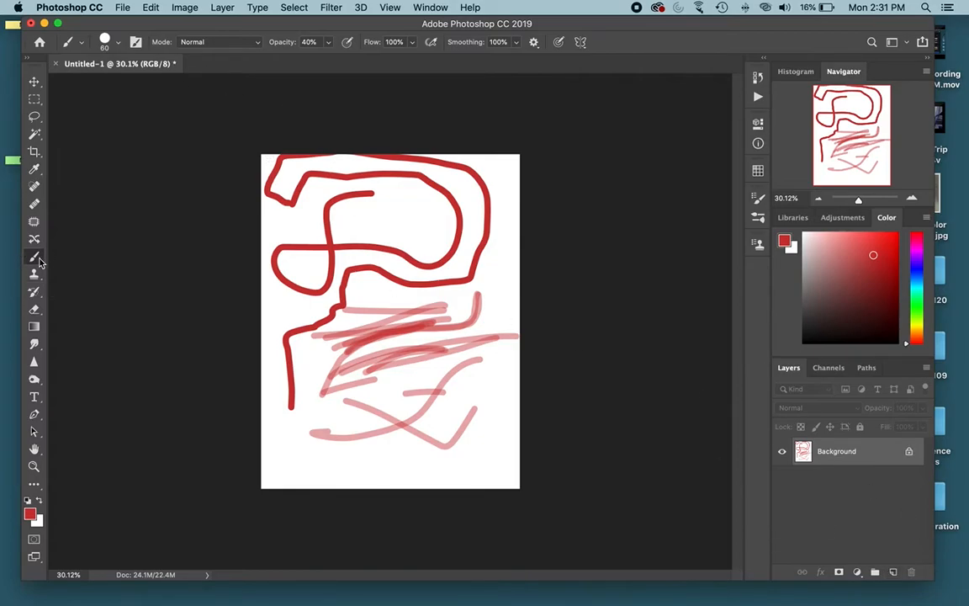
Make two separate rectangular marquee selections side by side along the bottom of the canvas.
left_click(35, 100)
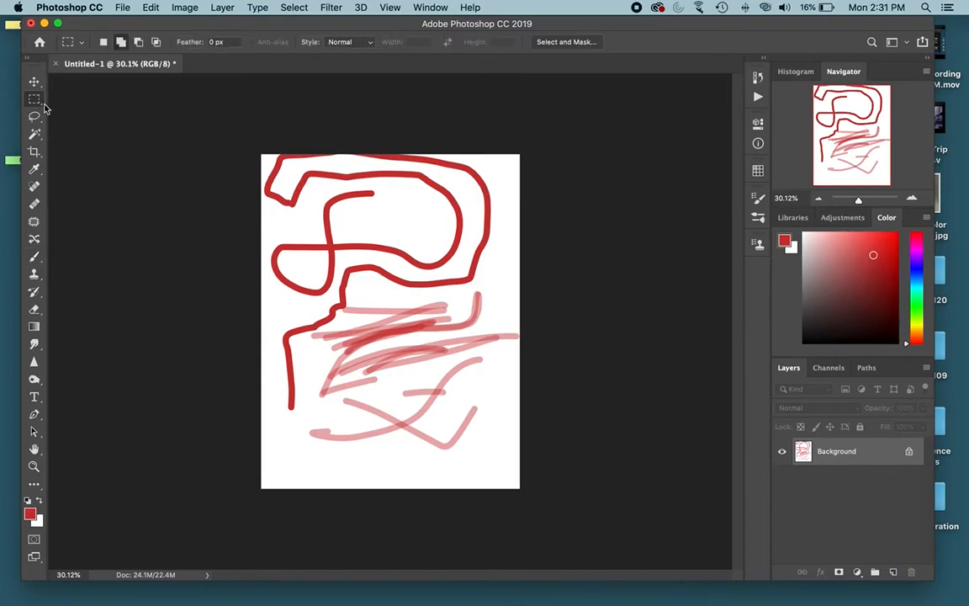
left_click_drag(277, 442, 508, 480)
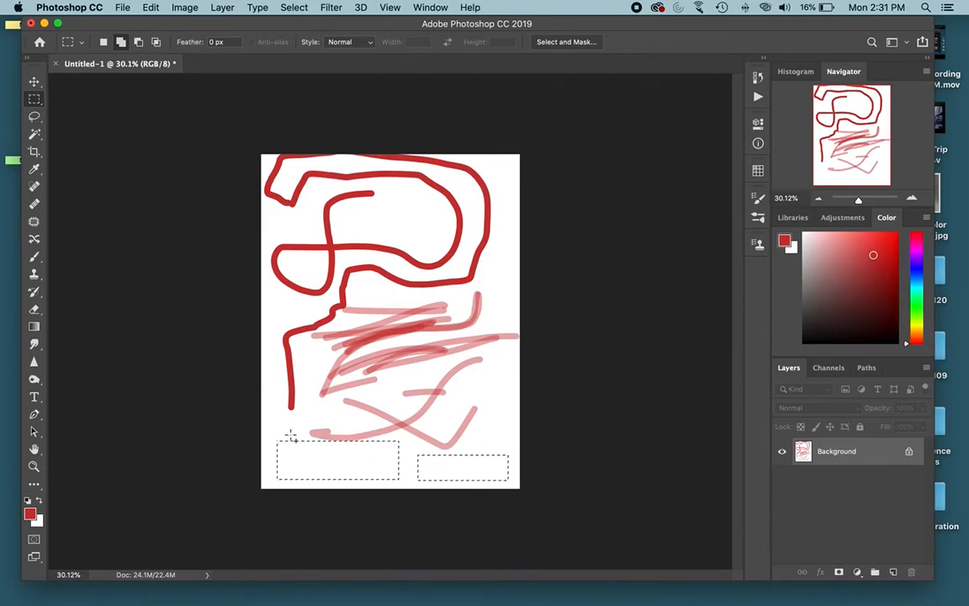
Enlarge the brush to 1017 px.
key("b")
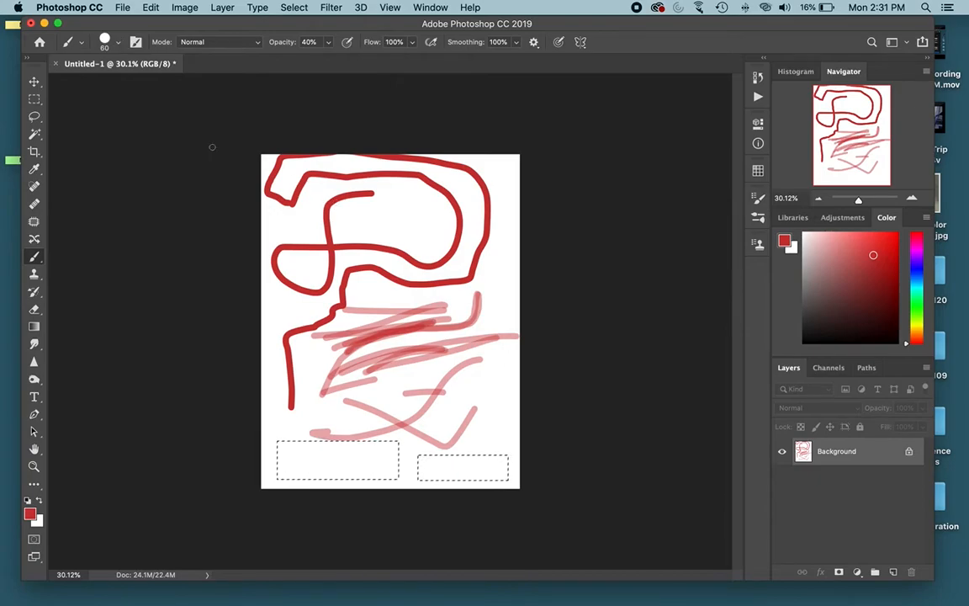
left_click(108, 42)
left_click_drag(130, 87, 135, 87)
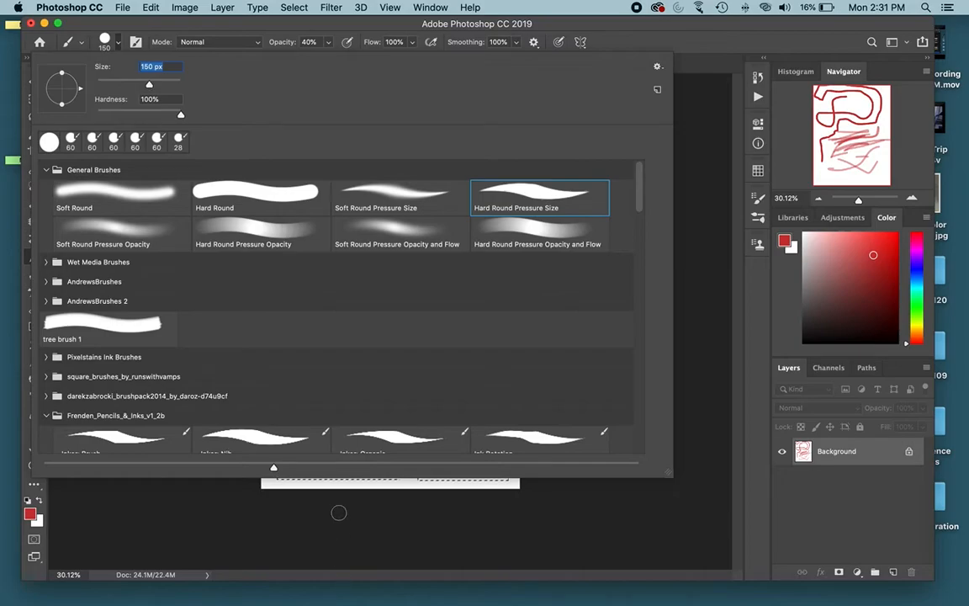
mouse_move(151, 86)
left_mouse_down()
mouse_move(170, 87)
mouse_move(160, 88)
left_mouse_up()
left_click(278, 523)
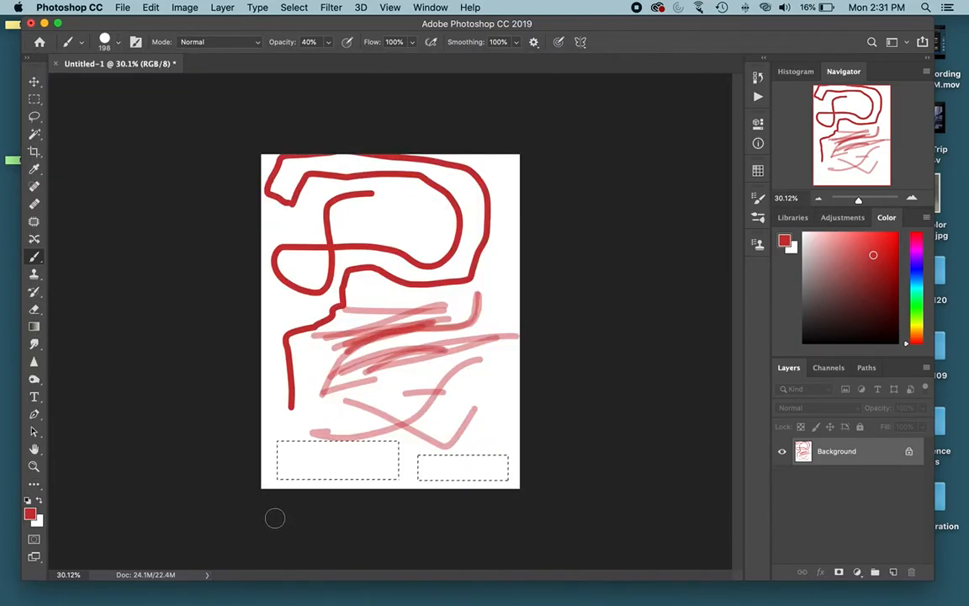
mouse_move(306, 380)
left_mouse_down()
mouse_move(465, 389)
mouse_move(310, 389)
mouse_move(381, 389)
mouse_move(335, 368)
left_mouse_up()
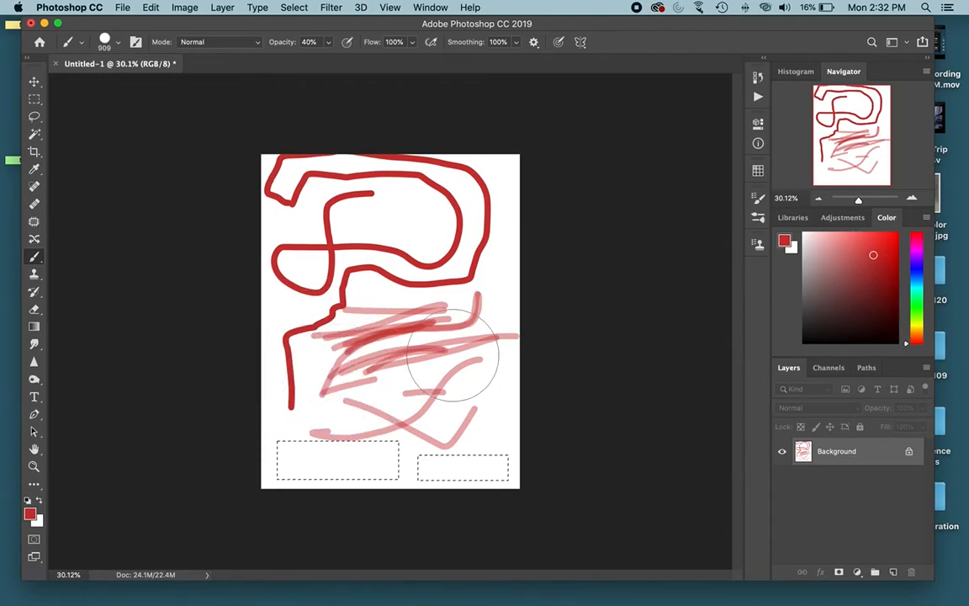
mouse_move(397, 339)
left_mouse_down()
mouse_move(338, 333)
mouse_move(412, 339)
left_mouse_up()
Paint both rectangular selections solid red with repeated brush strokes, and deselect them.
left_click_drag(390, 455, 294, 452)
mouse_move(314, 453)
left_mouse_down()
mouse_move(551, 471)
mouse_move(236, 465)
mouse_move(666, 471)
mouse_move(227, 465)
mouse_move(581, 469)
mouse_move(186, 450)
mouse_move(664, 457)
mouse_move(252, 459)
left_mouse_up()
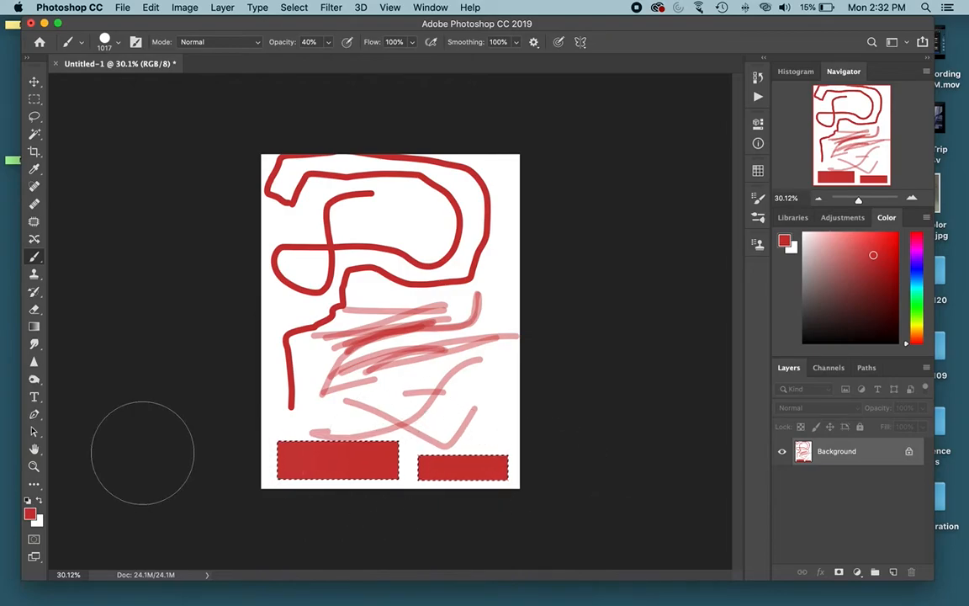
key("super+d")
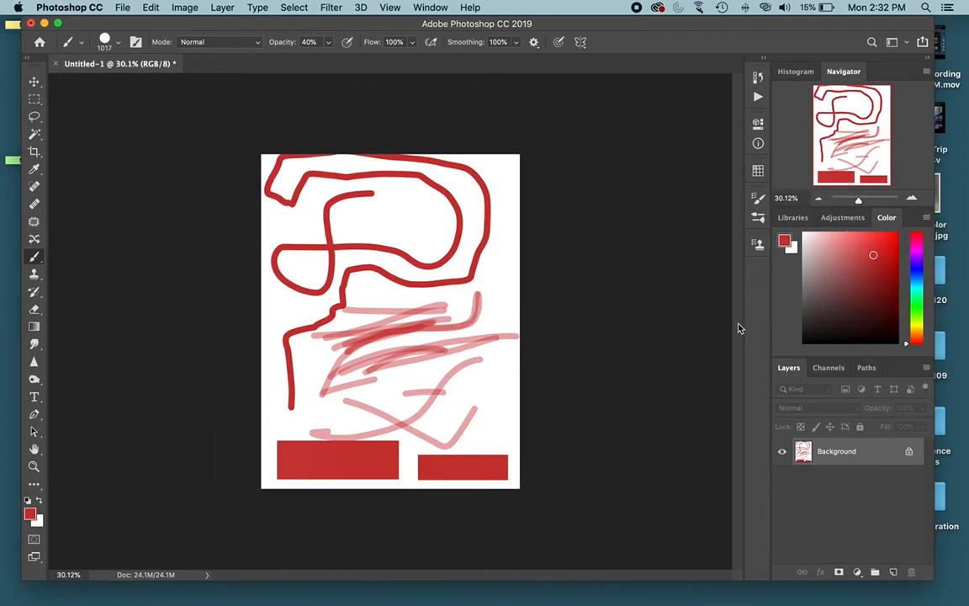
Make a tall elliptical selection over the inner red loop and change the foreground colour to green.
left_click_drag(35, 100, 100, 111)
mouse_move(406, 202)
left_mouse_down()
mouse_move(450, 274)
mouse_move(452, 299)
left_mouse_up()
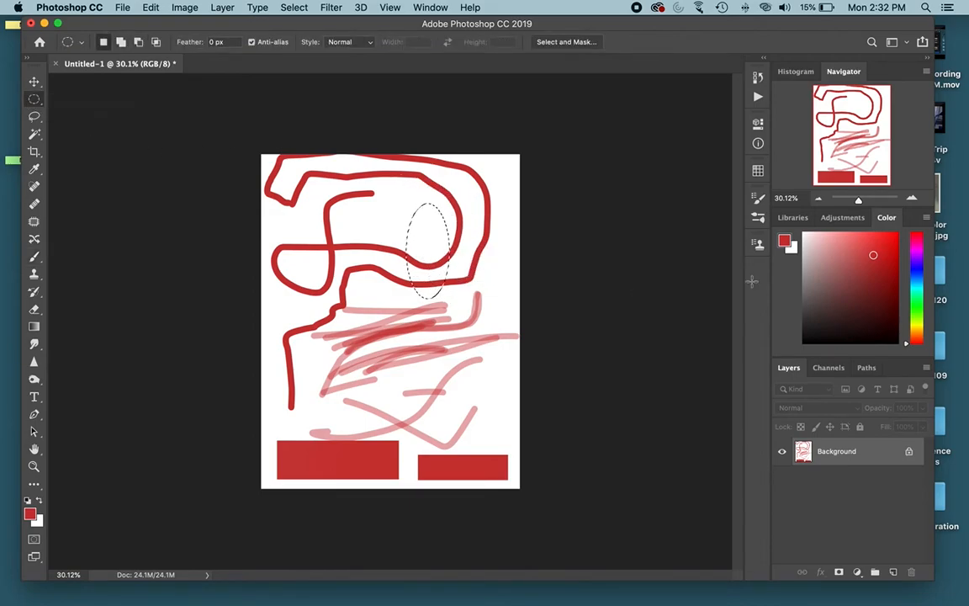
left_click(917, 308)
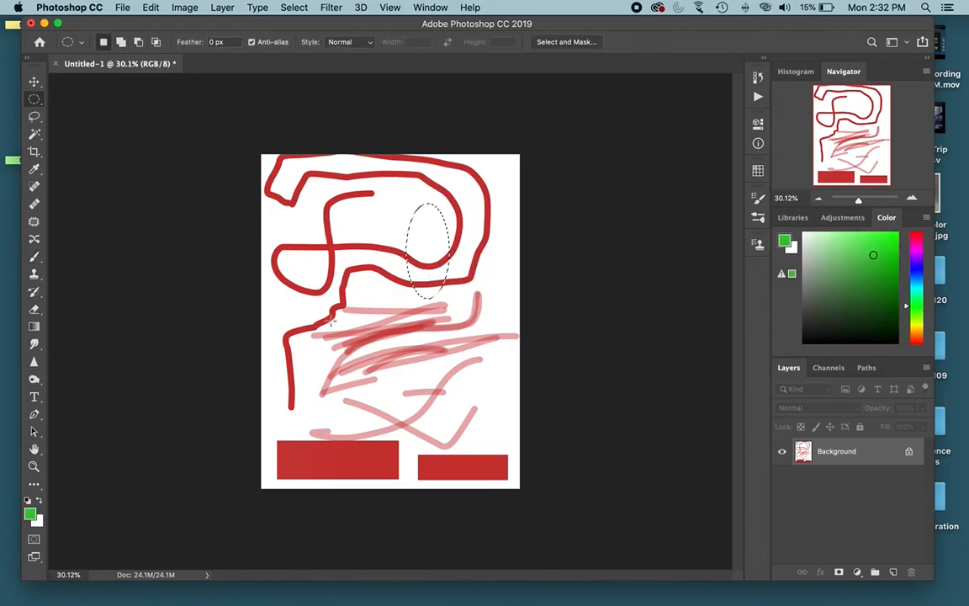
Paint the elliptical selection solid green with the brush opacity at 100%, and deselect it.
key("b")
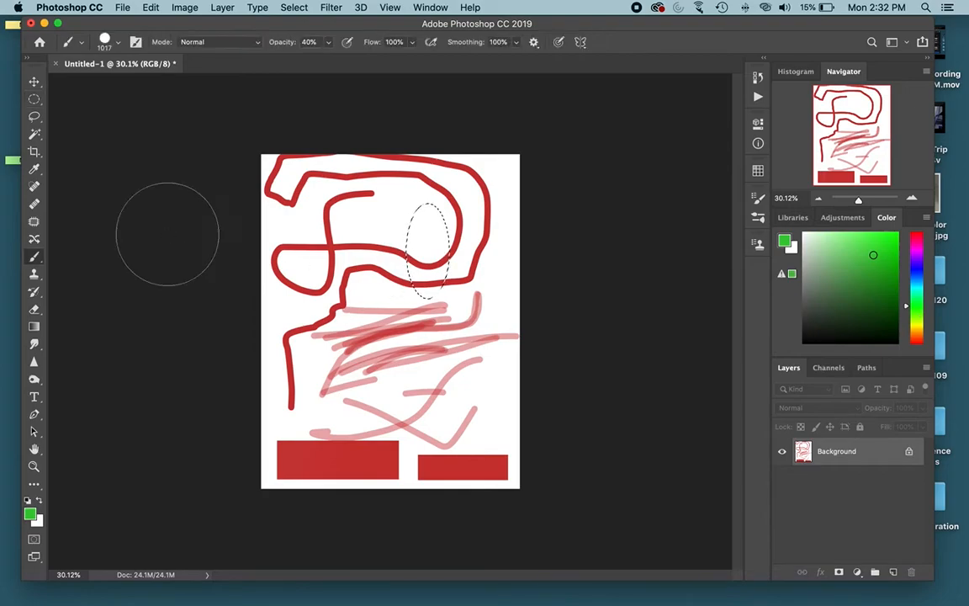
mouse_move(410, 243)
left_mouse_down()
mouse_move(456, 275)
mouse_move(438, 243)
mouse_move(416, 232)
left_mouse_up()
left_click(329, 43)
left_click_drag(335, 60, 371, 60)
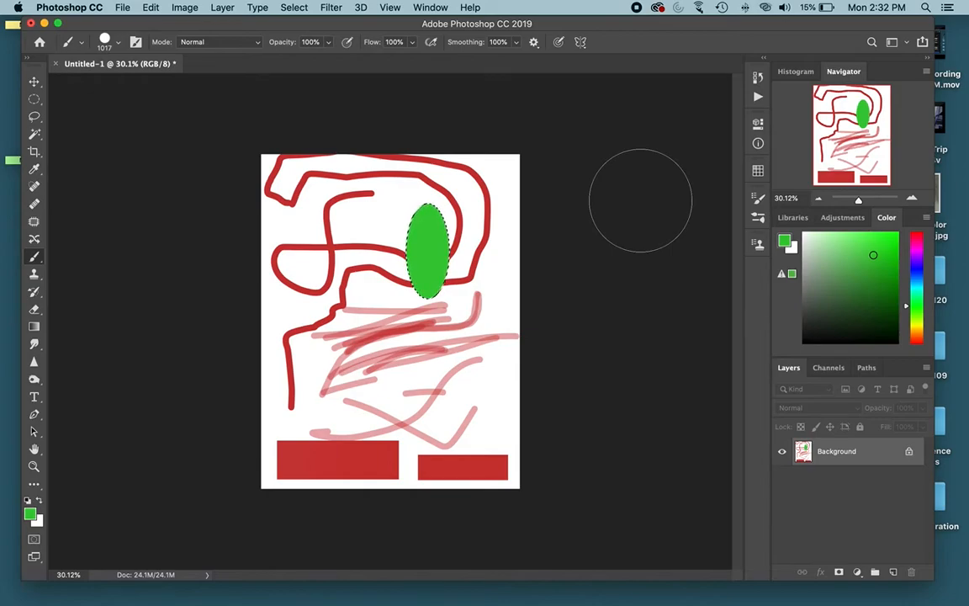
key("super+d")
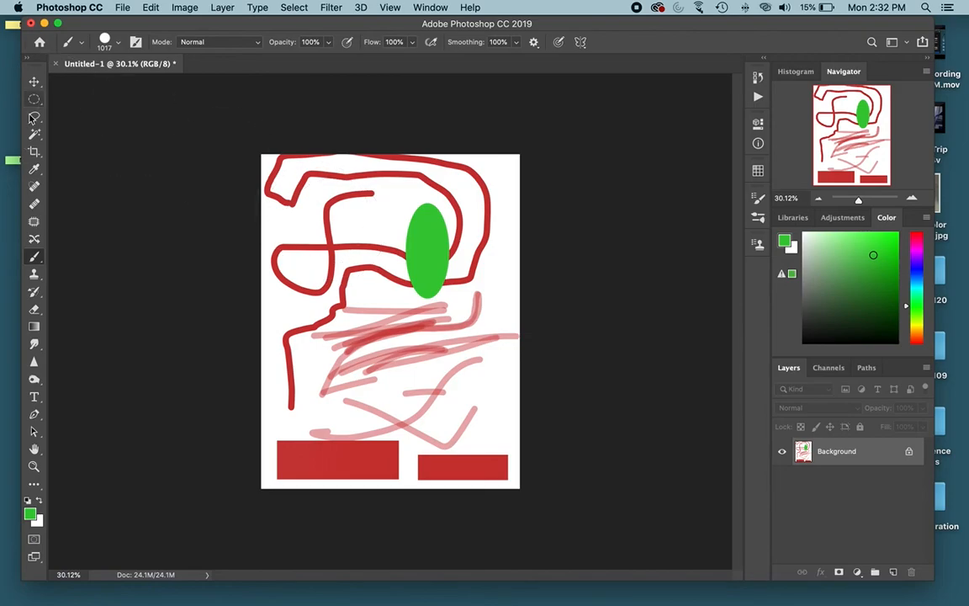
Draw successive rectangular marquee selections that replace each other, ending with a tall rectangle over the left red loop.
left_click_drag(34, 101, 61, 94)
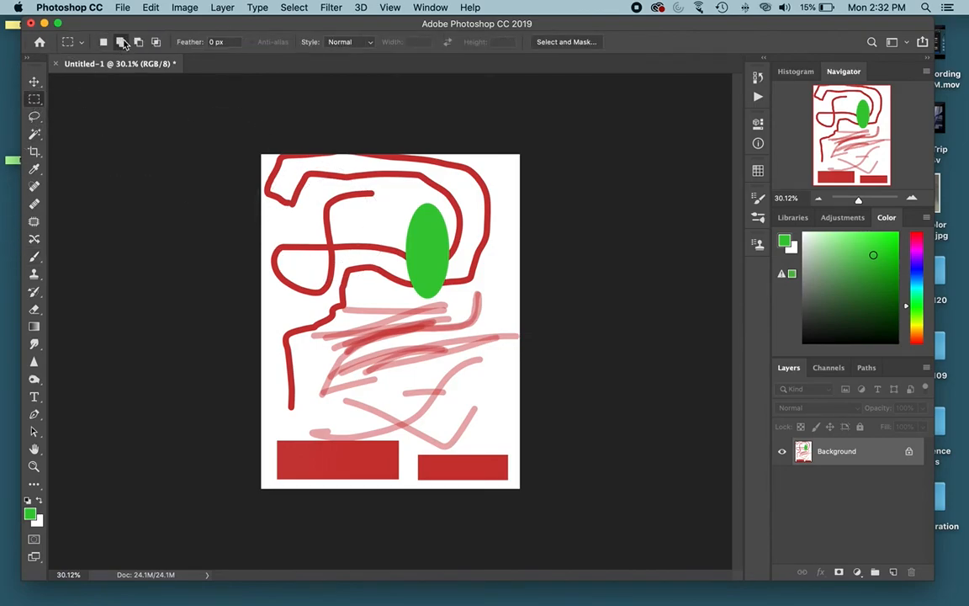
left_click(120, 43)
left_click(103, 42)
left_click_drag(311, 197, 342, 240)
left_click_drag(281, 250, 315, 302)
left_click_drag(295, 205, 344, 234)
left_click_drag(304, 177, 381, 186)
left_click_drag(279, 211, 304, 297)
left_click_drag(299, 178, 373, 200)
left_click_drag(279, 213, 330, 311)
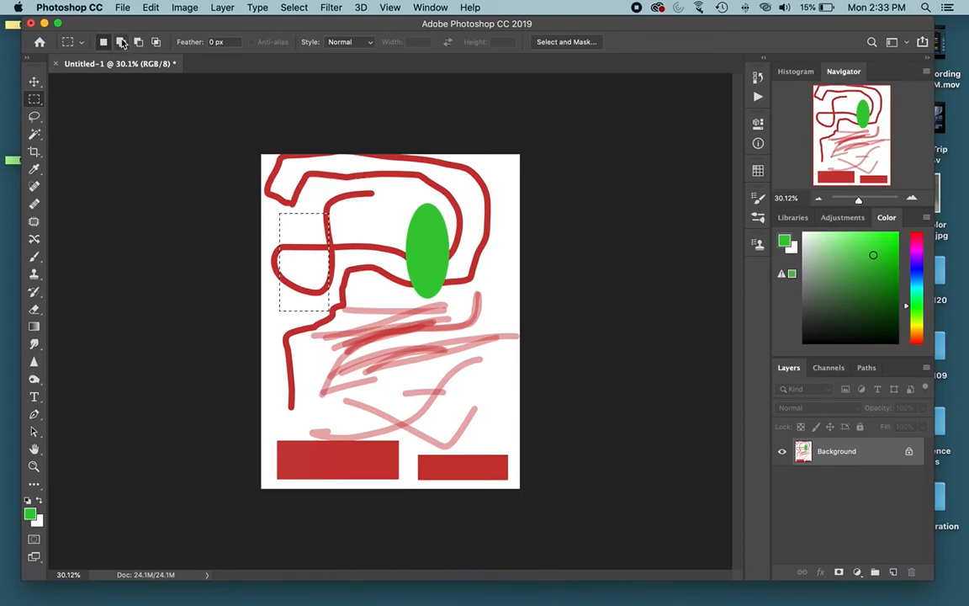
Add overlapping rectangles above and below the tall rectangle to build one irregular stepped selection across the canvas.
left_click(122, 42)
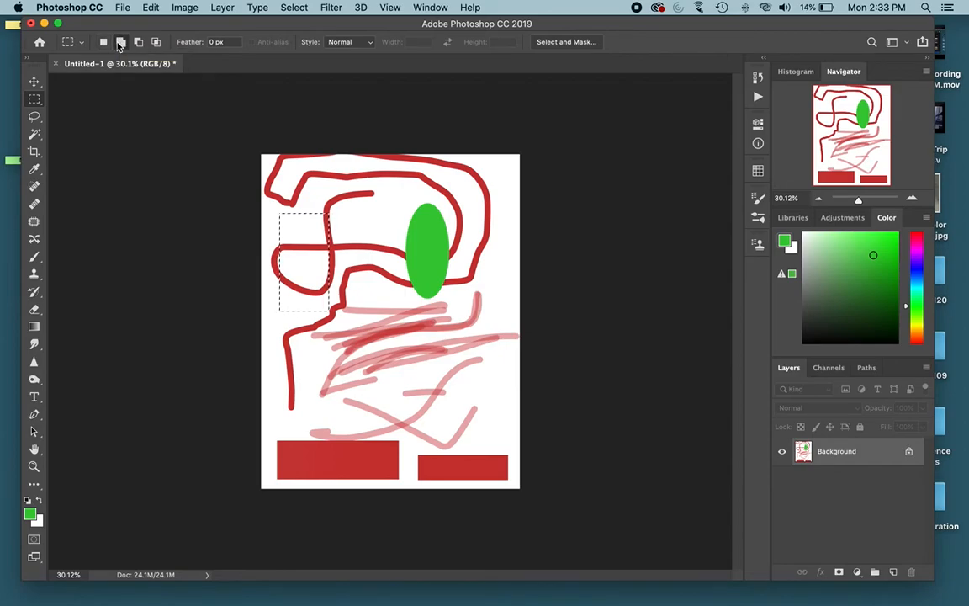
left_click_drag(285, 193, 340, 239)
left_click_drag(315, 182, 383, 213)
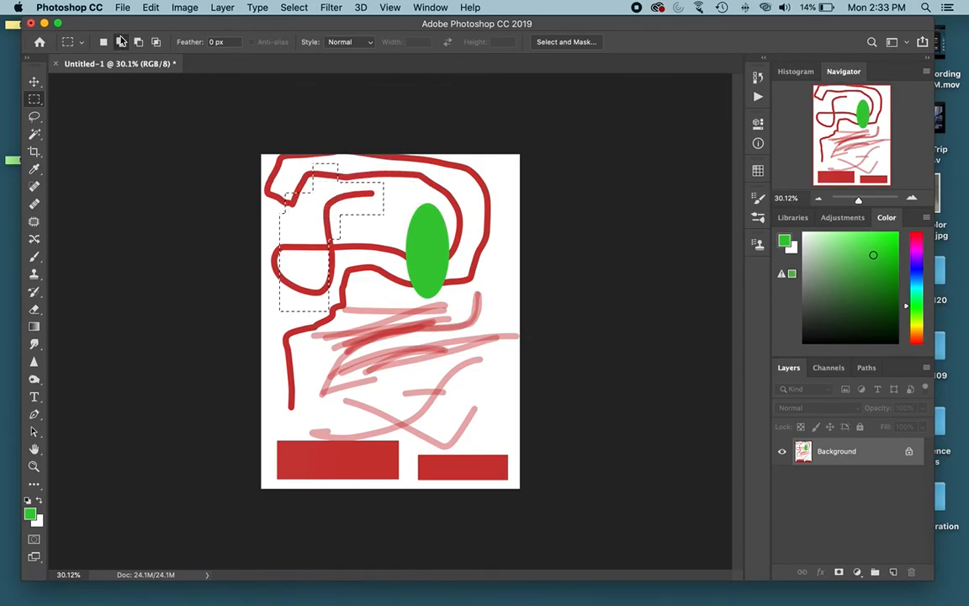
left_click_drag(305, 271, 406, 346)
left_click_drag(302, 300, 365, 413)
left_click_drag(343, 312, 409, 403)
left_click_drag(368, 335, 467, 353)
Paint the stepped selection solid green with the brush, and reduce the brush size to 415 px.
key("b")
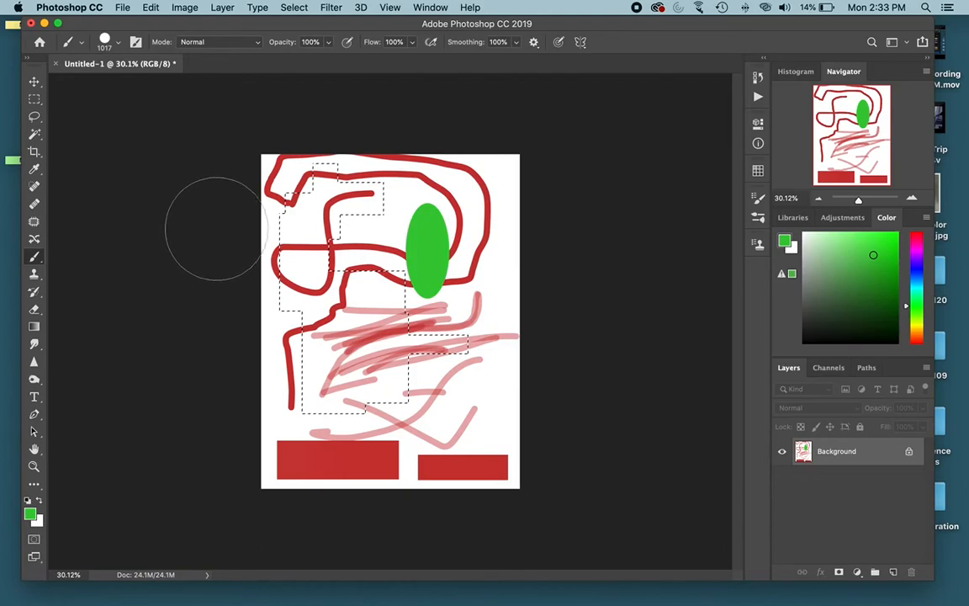
left_click_drag(372, 271, 416, 271)
mouse_move(344, 208)
left_mouse_down()
mouse_move(323, 388)
mouse_move(363, 433)
mouse_move(462, 348)
mouse_move(245, 321)
mouse_move(414, 371)
left_mouse_up()
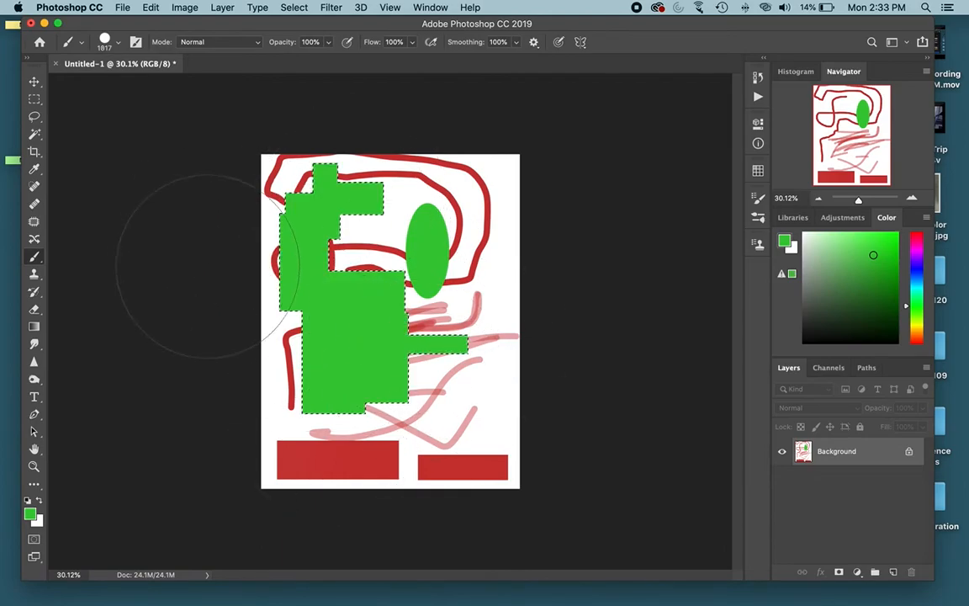
mouse_move(354, 335)
left_mouse_down()
mouse_move(190, 320)
mouse_move(219, 320)
left_mouse_up()
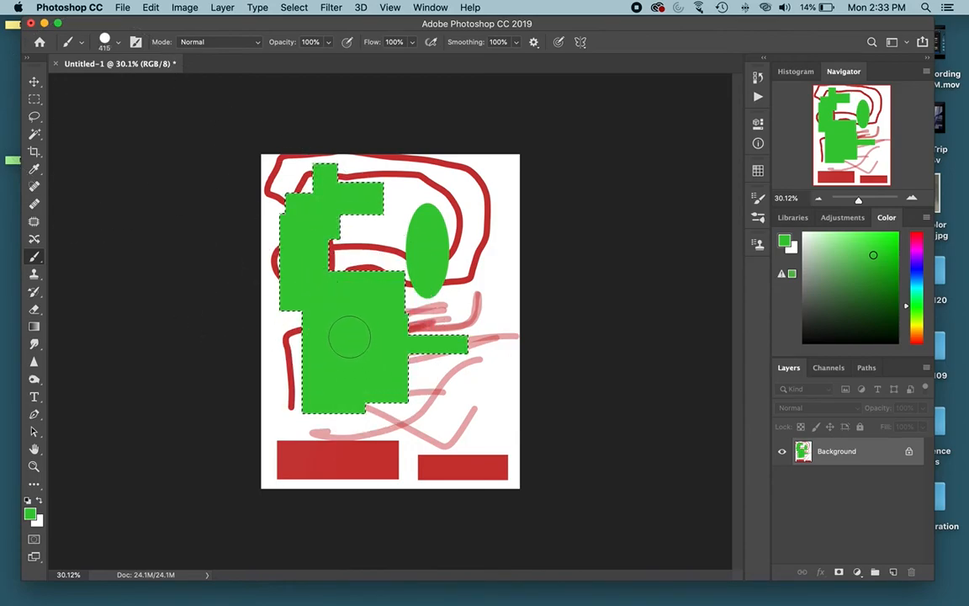
Subtract a rectangle from the middle of the large lower block of the stepped selection.
left_click(33, 99)
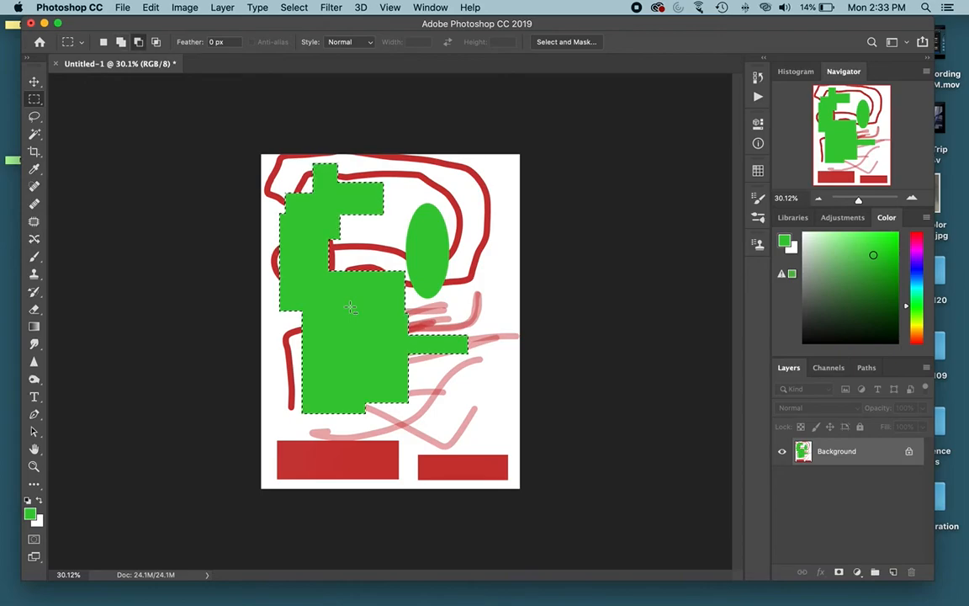
key("alt")
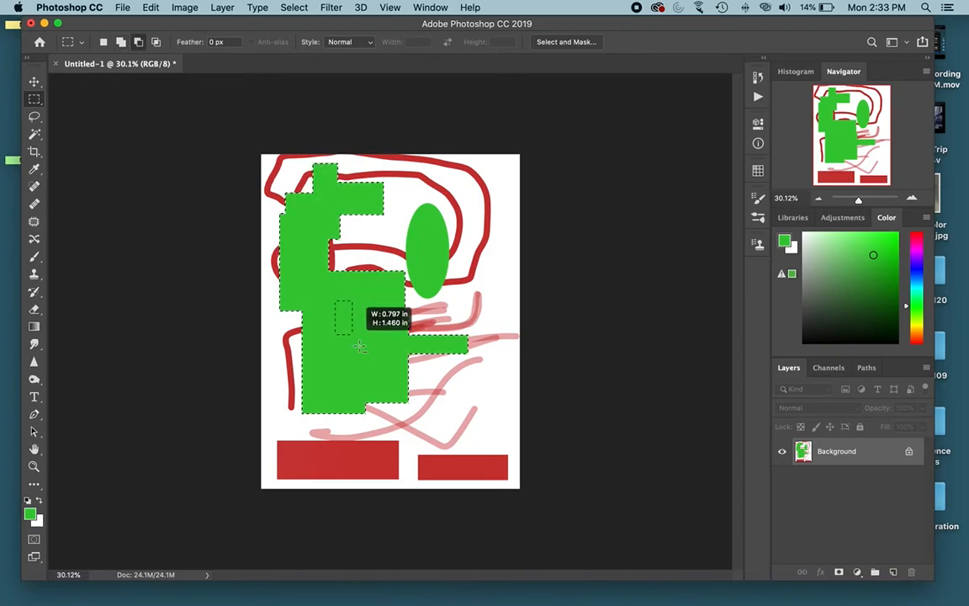
left_click_drag(391, 381, 392, 382)
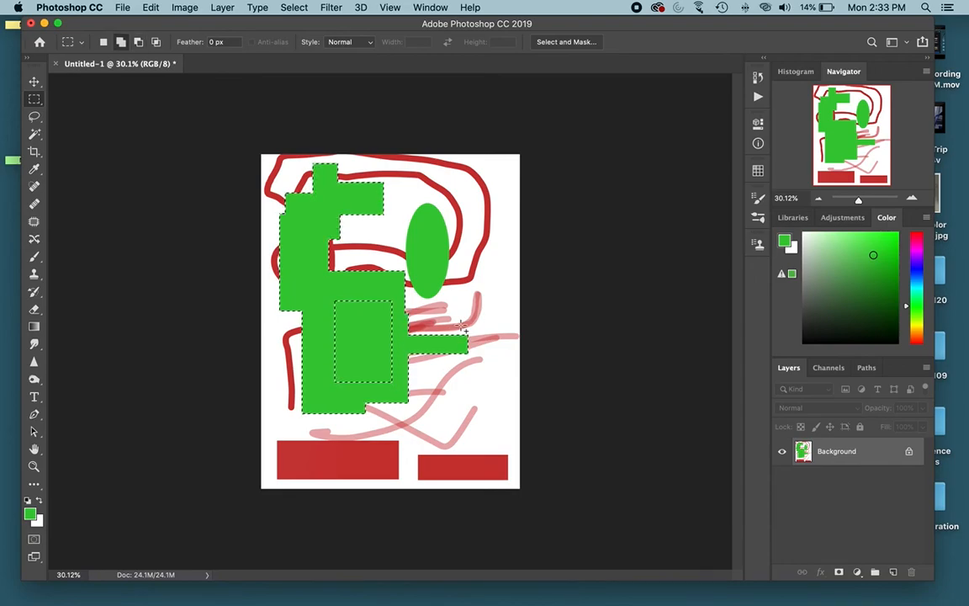
Change the brush's foreground colour to white, undo the test strokes, and deselect the stepped area.
key("b")
key("x")
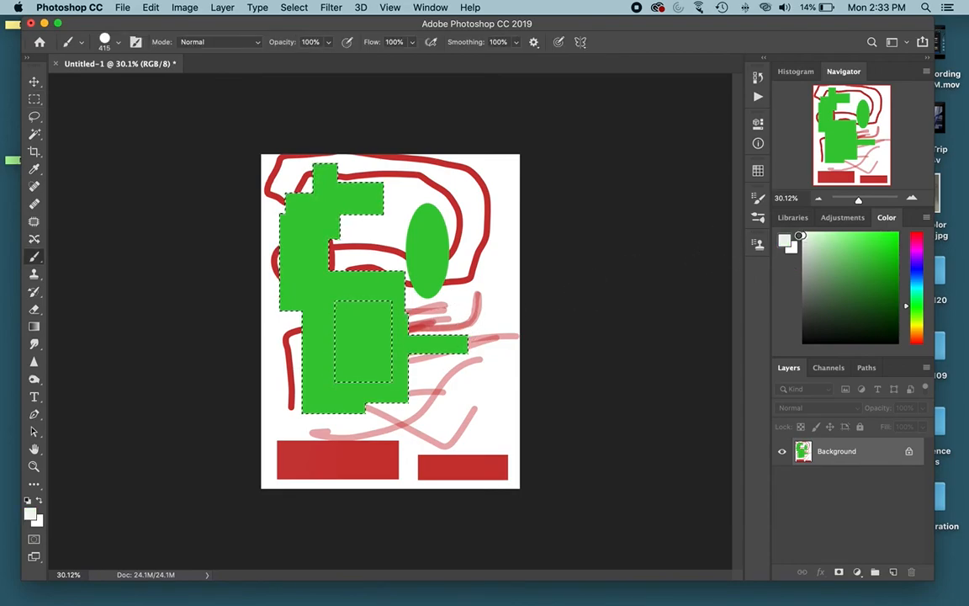
key("super+z")
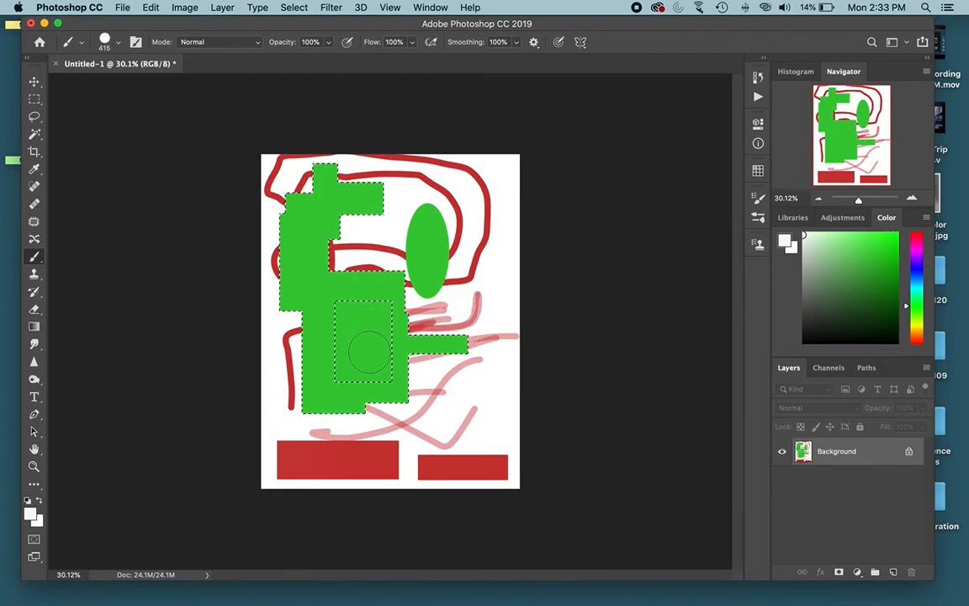
key("super+z")
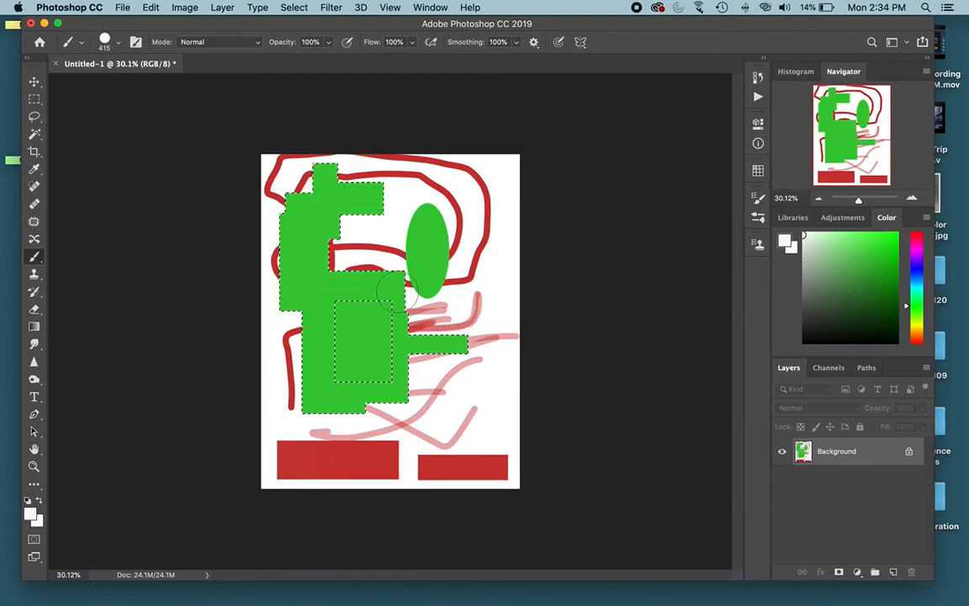
key("super+d")
Select a rectangle inside the large green block, paint it white with the brush, and deselect it.
key("m")
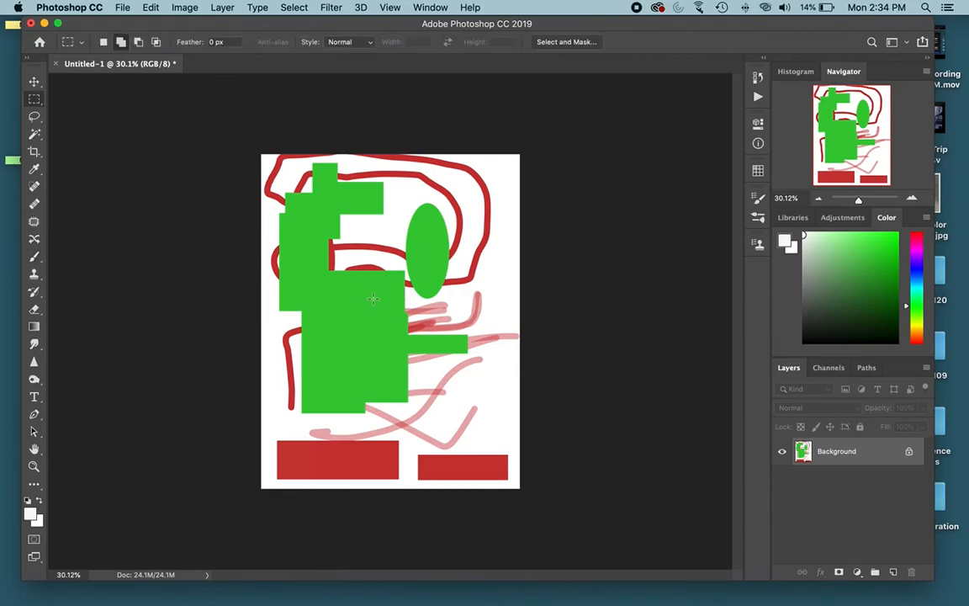
mouse_move(341, 300)
left_mouse_down()
mouse_move(395, 353)
mouse_move(395, 368)
left_mouse_up()
key("b")
mouse_move(347, 298)
left_mouse_down()
mouse_move(392, 289)
mouse_move(394, 354)
mouse_move(323, 356)
mouse_move(339, 270)
left_mouse_up()
key("super+d")
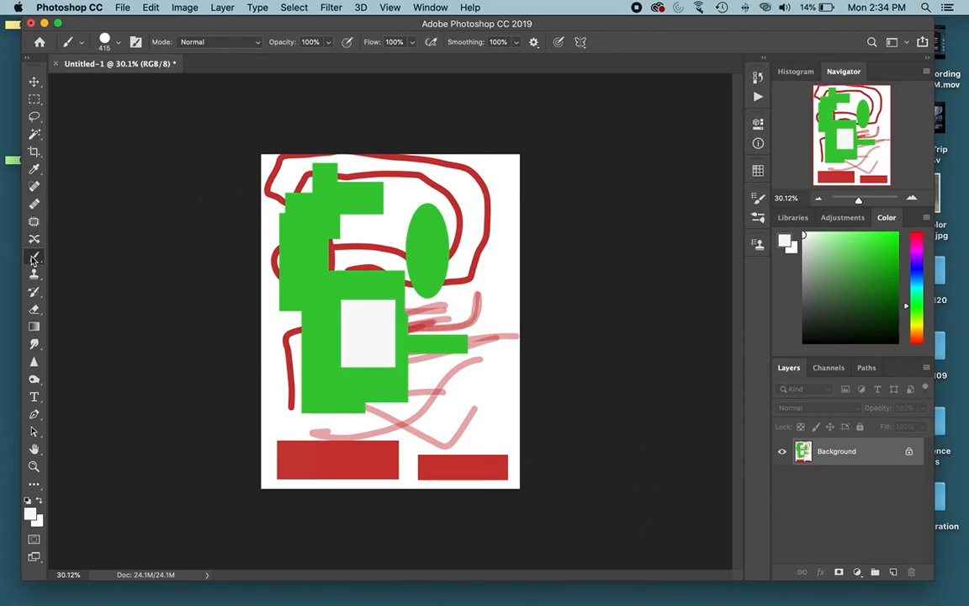
Crop away the upper part of the canvas, down to just above the middle of the white rectangle.
left_click(32, 153)
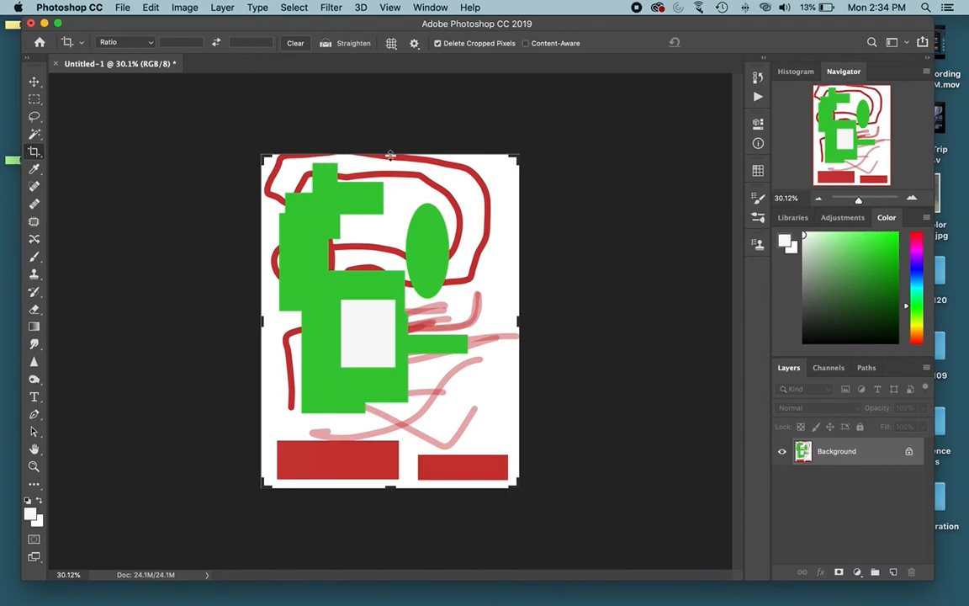
left_click_drag(390, 155, 390, 249)
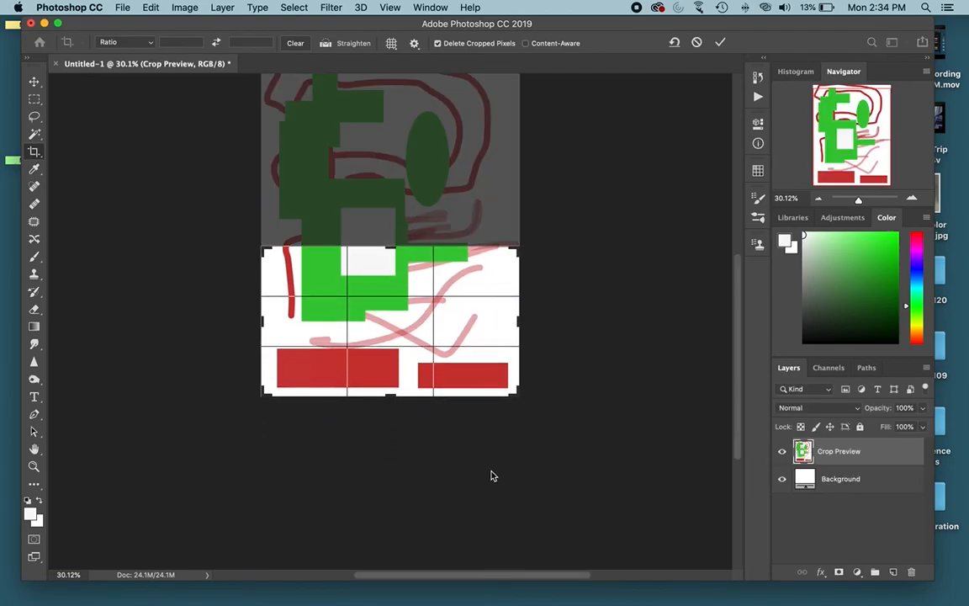
key("Return")
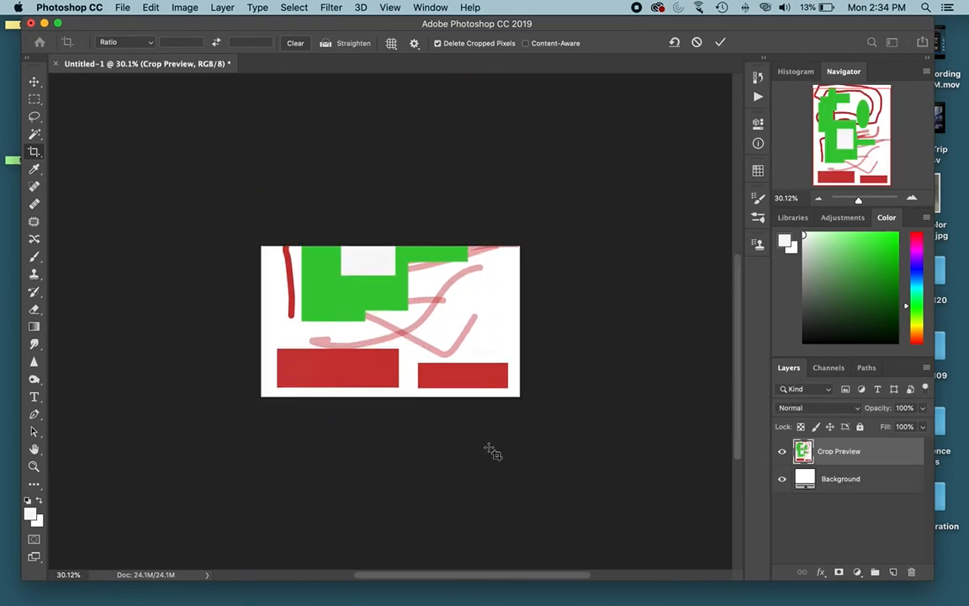